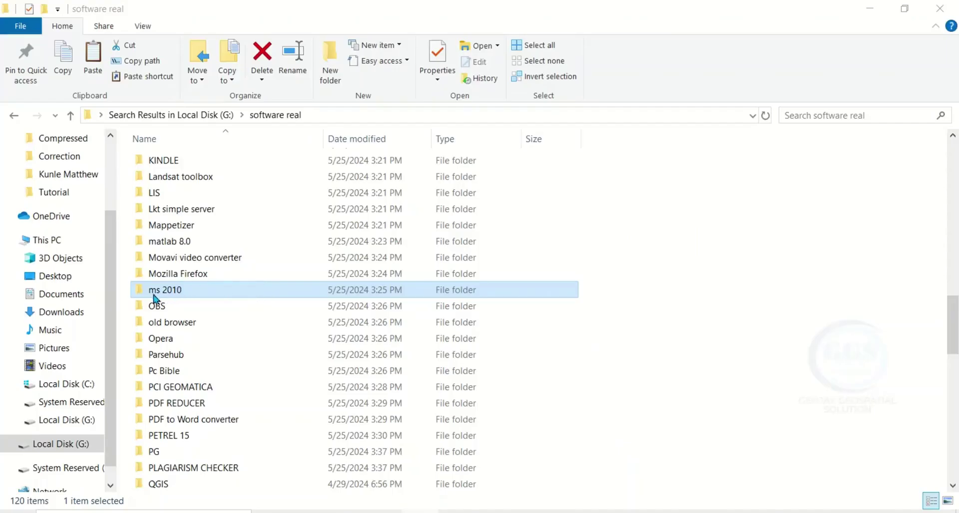
Step: Open the ms 2010 folder in software real and scroll down to the setup program
double_click(179, 292)
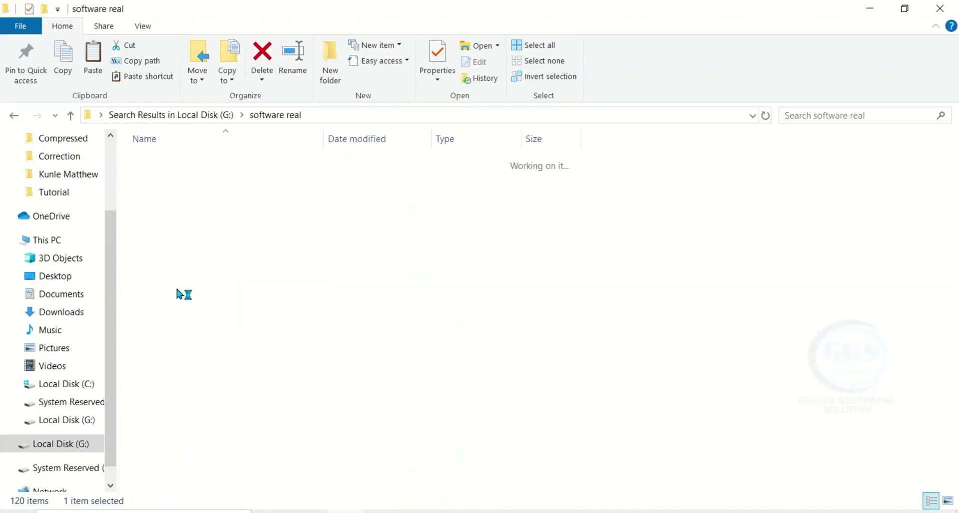
scroll(299, 282, "down", 5)
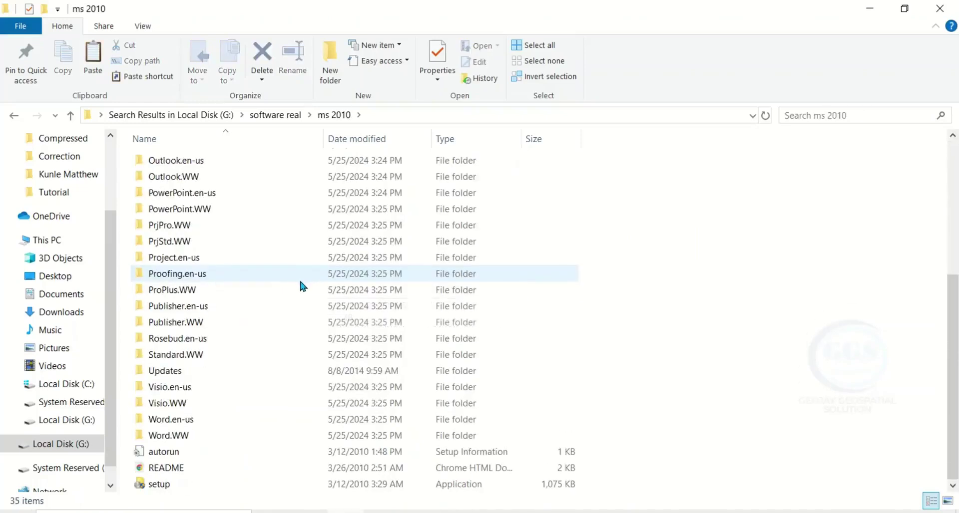
Step: Run setup, accept the licence terms and install Microsoft Excel 2010 using Install Now
double_click(162, 487)
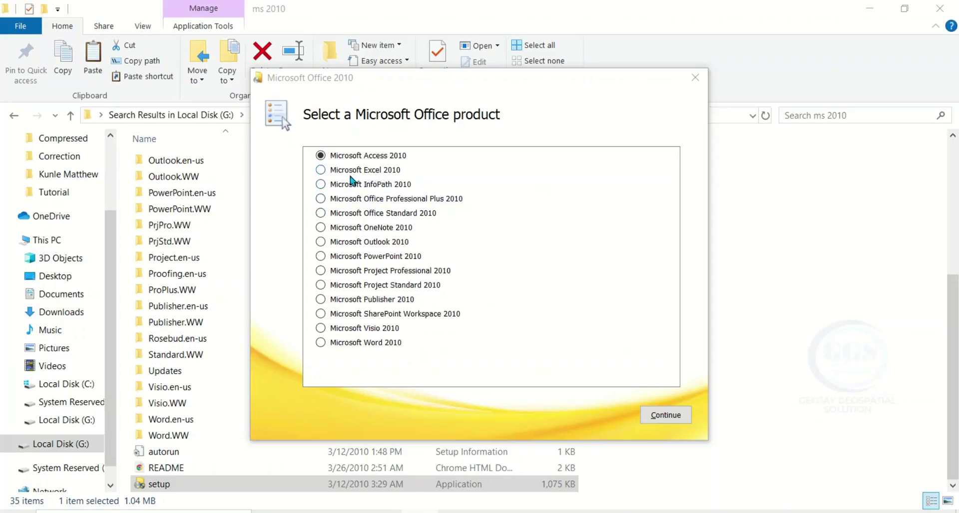
left_click(320, 170)
left_click(674, 418)
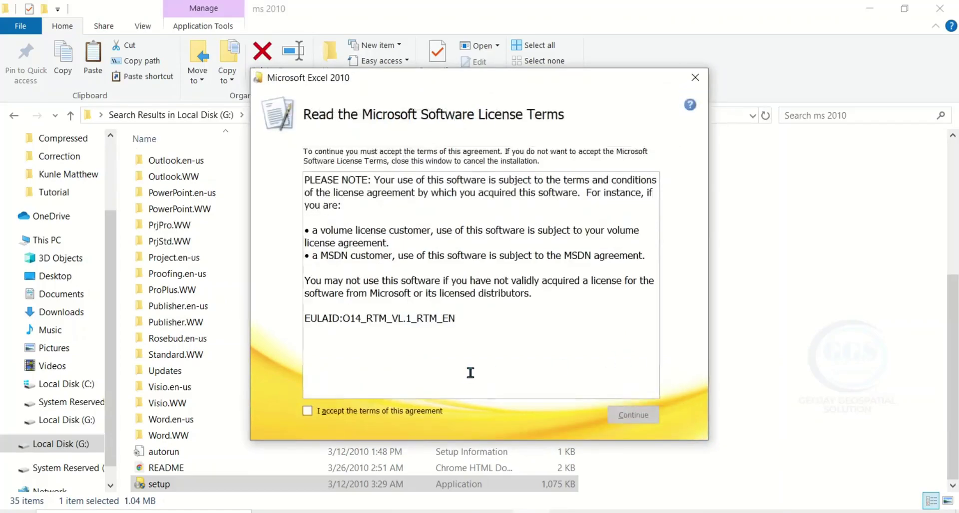
left_click(308, 411)
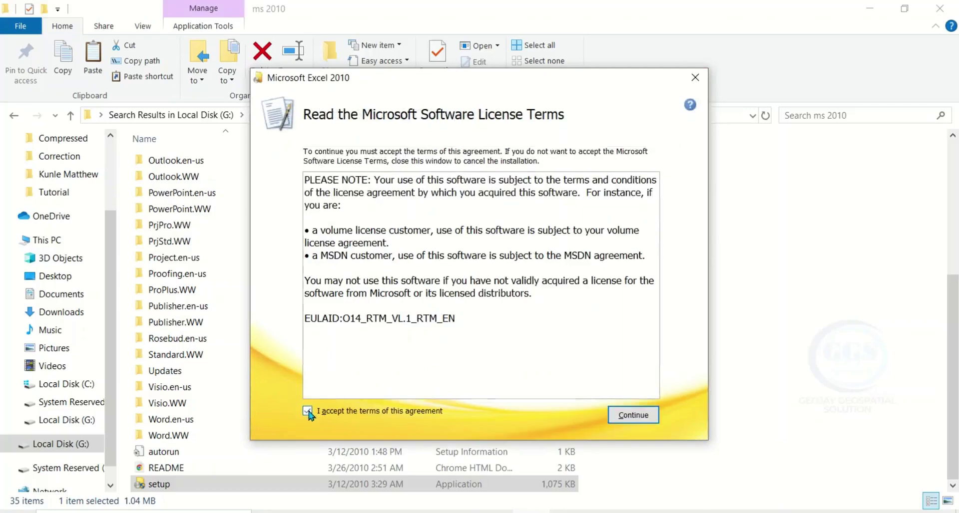
left_click(628, 418)
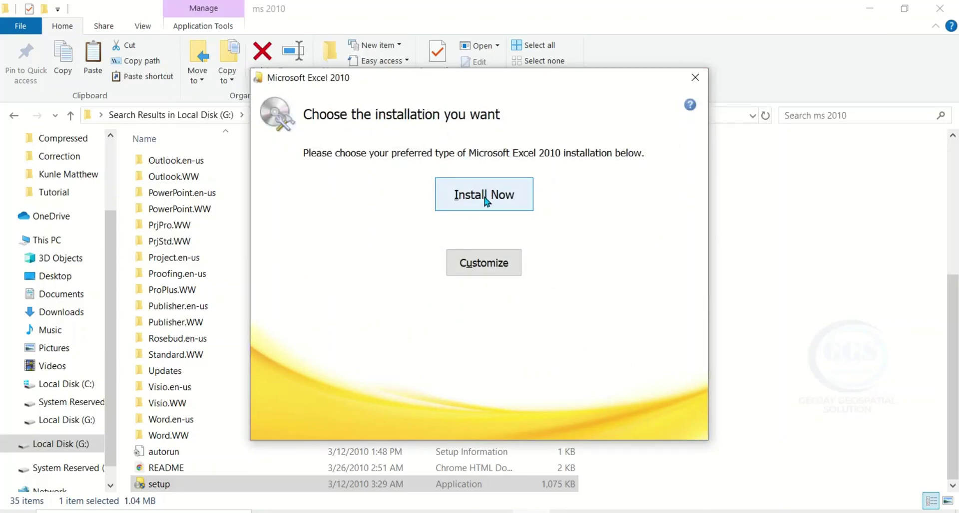
left_click(485, 201)
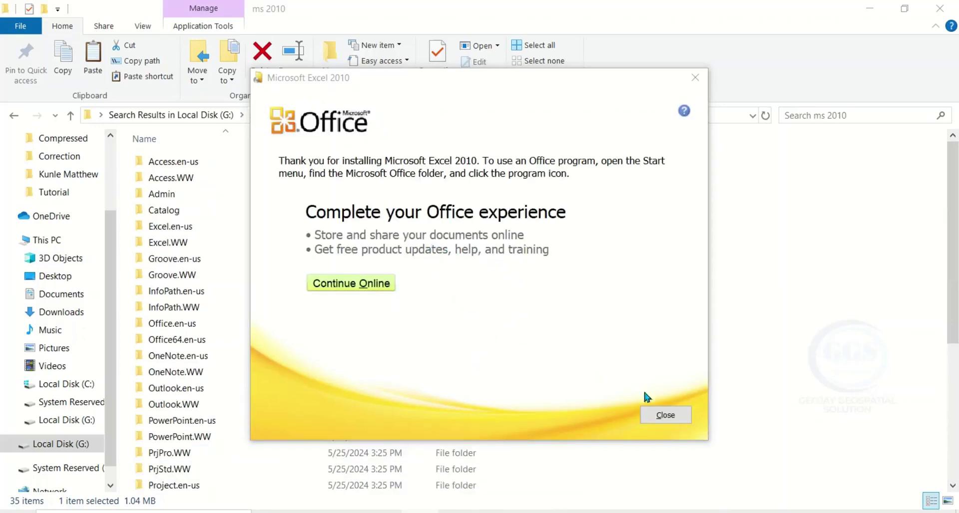
left_click(664, 415)
Step: Run setup again and install Microsoft PowerPoint 2010 with default settings, accepting the licence terms
scroll(256, 459, "down", 1)
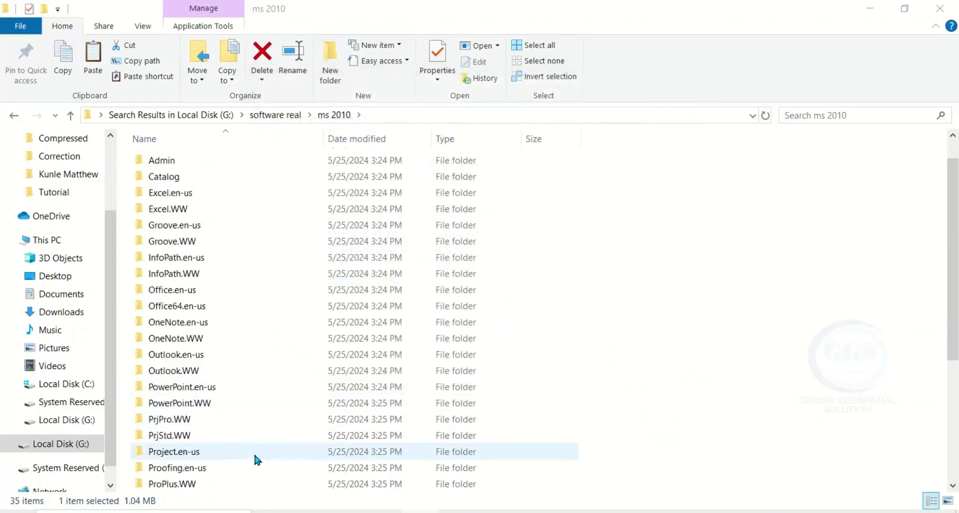
scroll(256, 459, "down", 4)
left_click(174, 487)
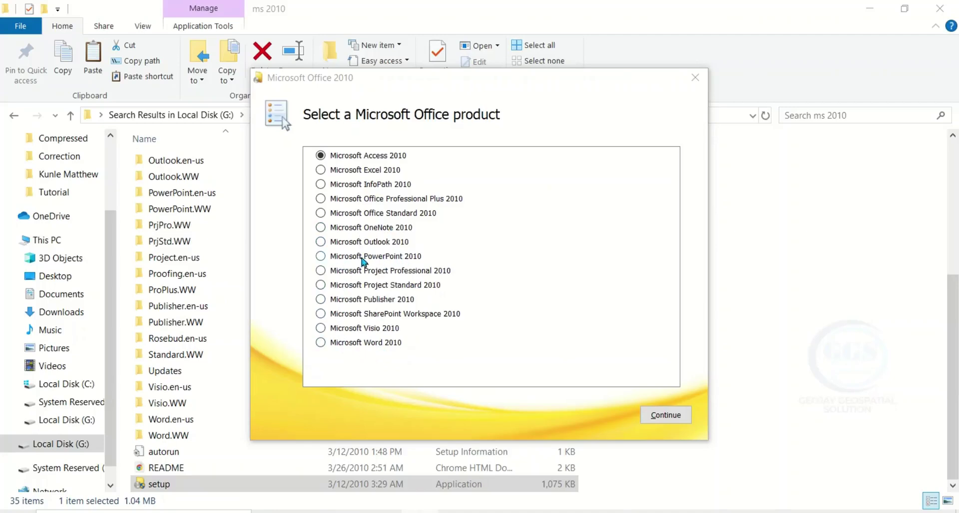
left_click(321, 257)
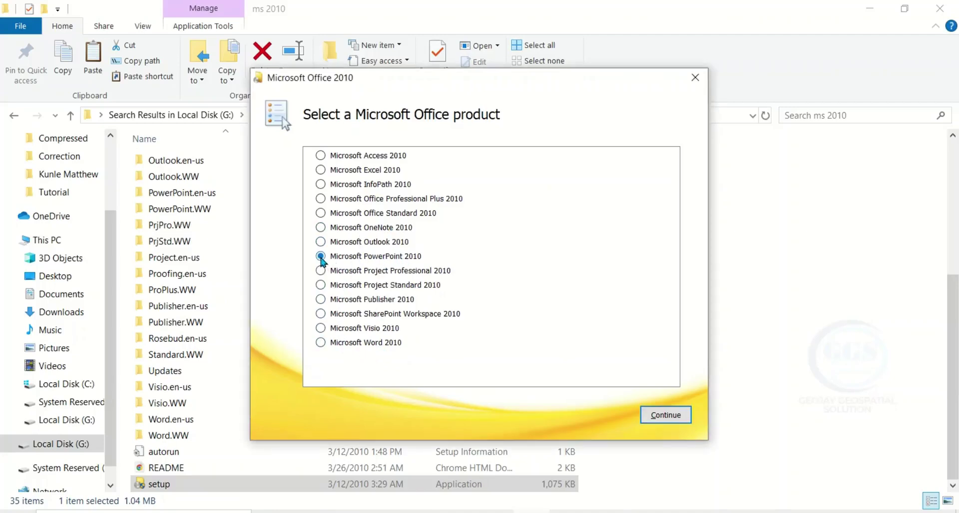
left_click(656, 416)
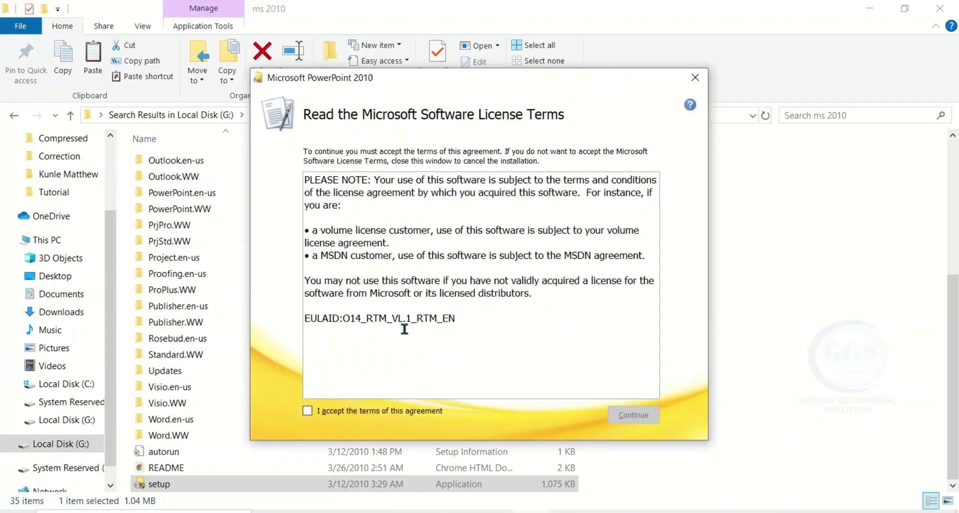
left_click(307, 411)
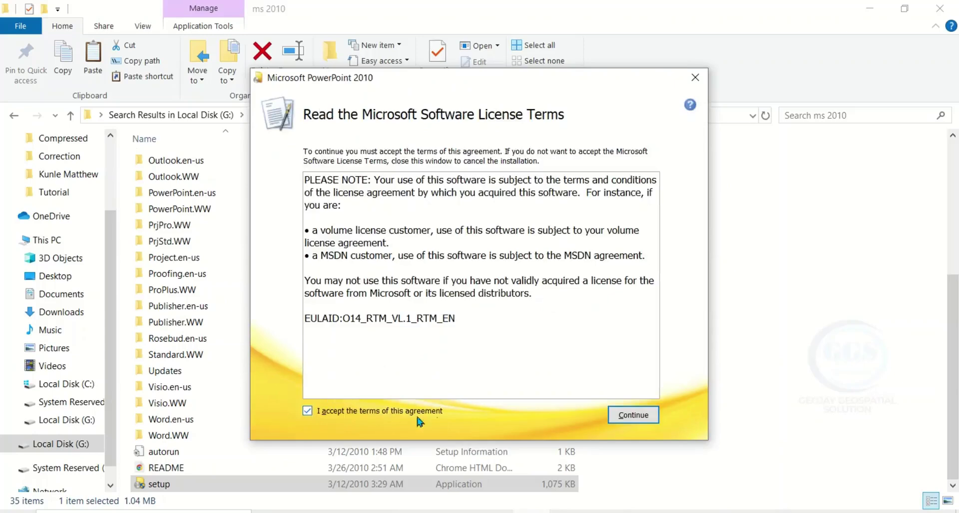
left_click(625, 418)
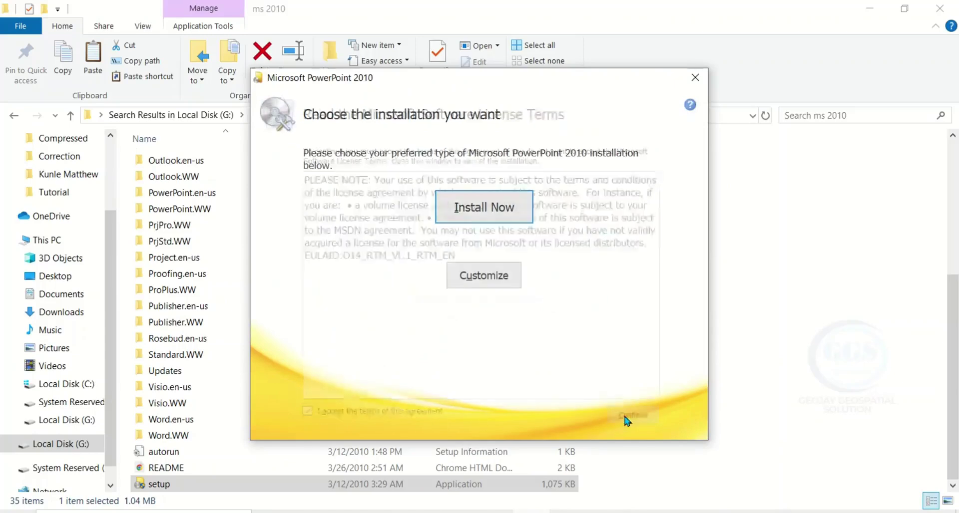
left_click(472, 213)
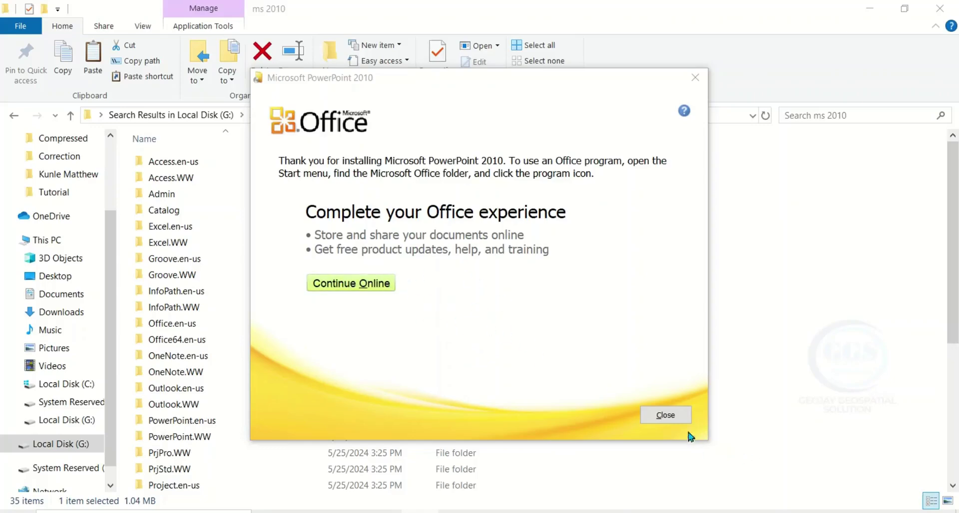
left_click(666, 418)
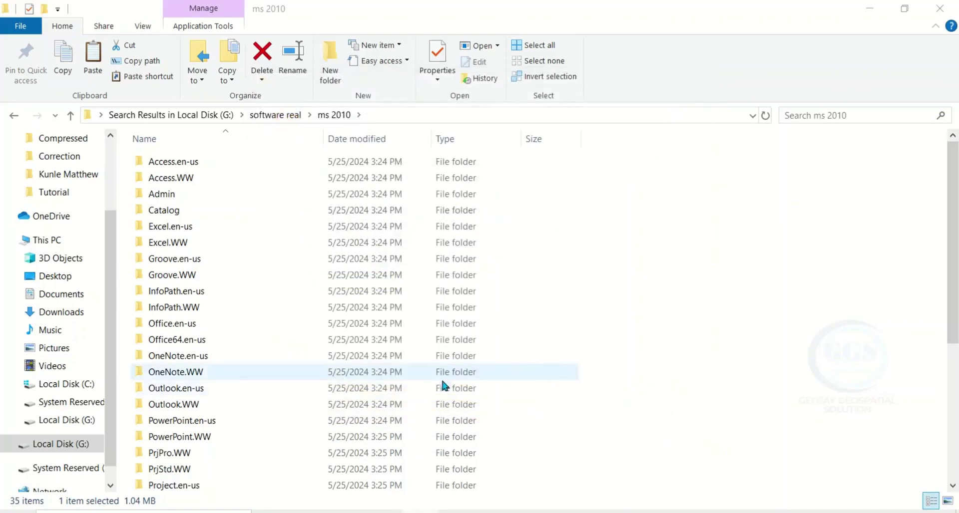
Step: Run setup a third time and install Microsoft Word 2010 with Install Now after accepting the terms
scroll(343, 396, "down", 5)
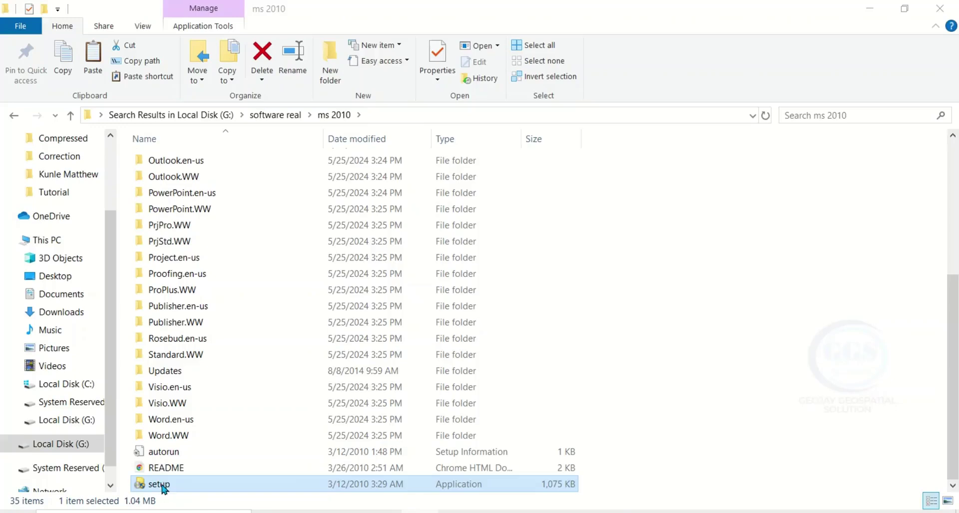
double_click(178, 486)
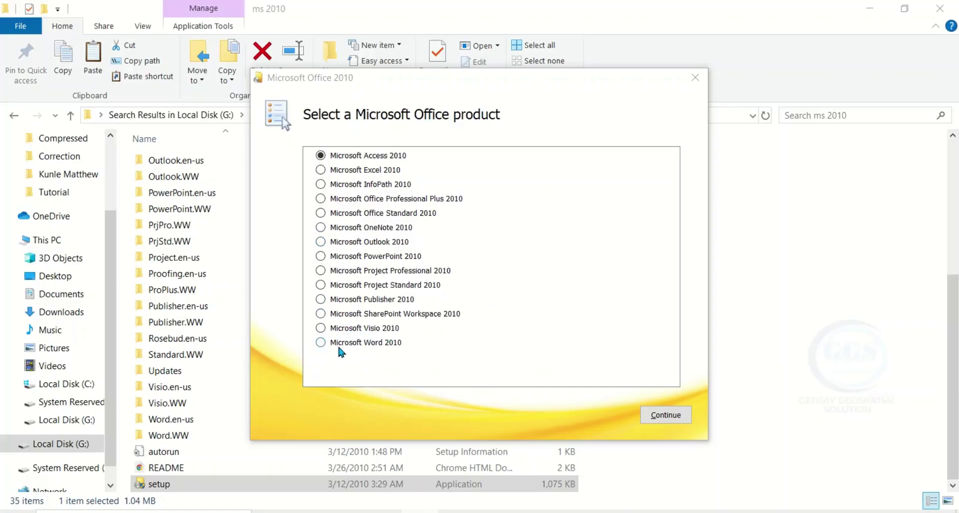
left_click(324, 348)
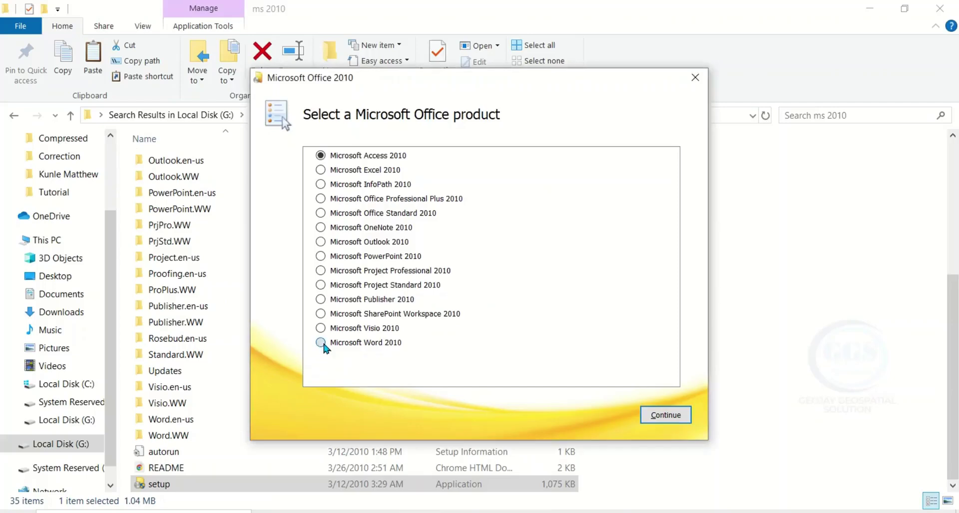
left_click(657, 416)
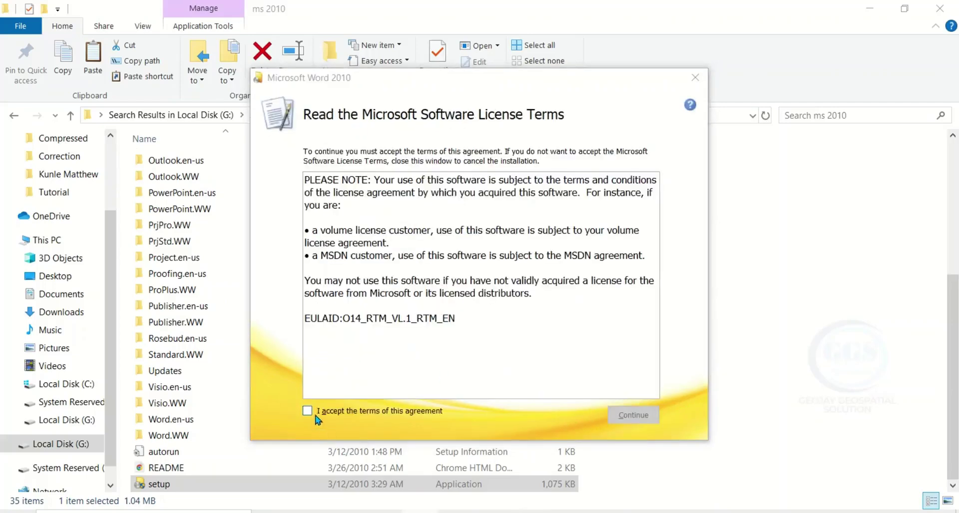
left_click(308, 412)
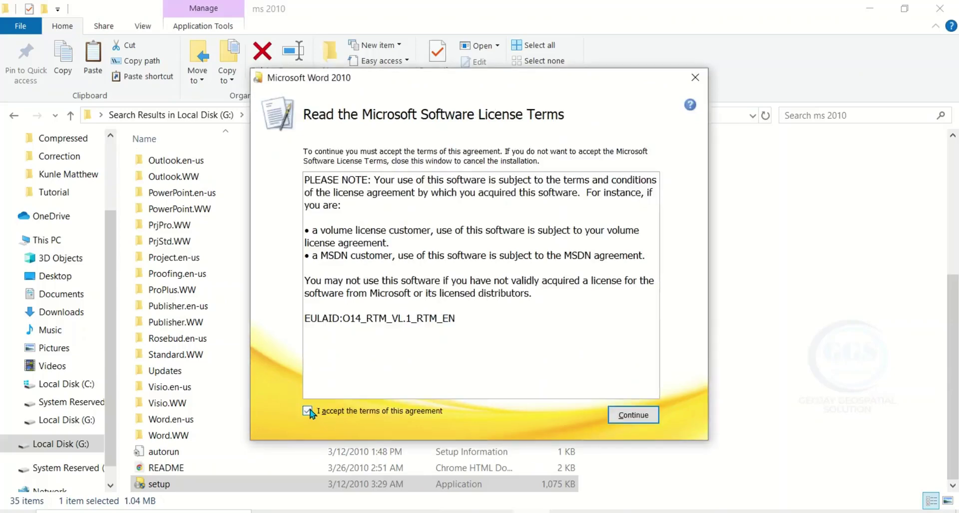
left_click(634, 416)
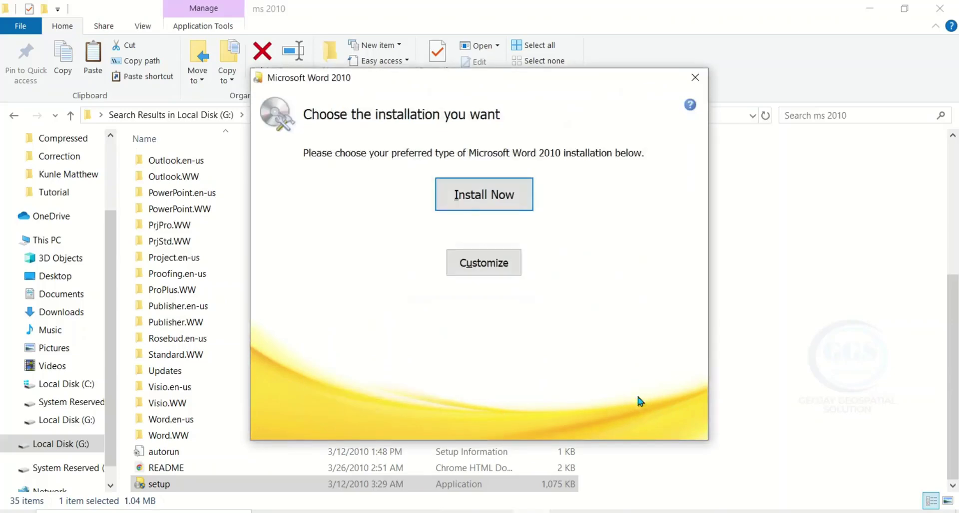
left_click(473, 201)
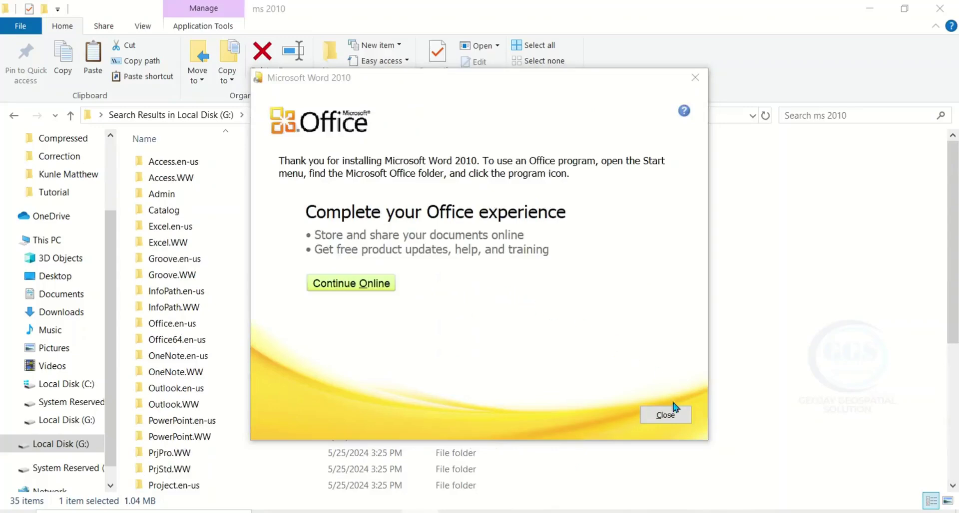
left_click(665, 418)
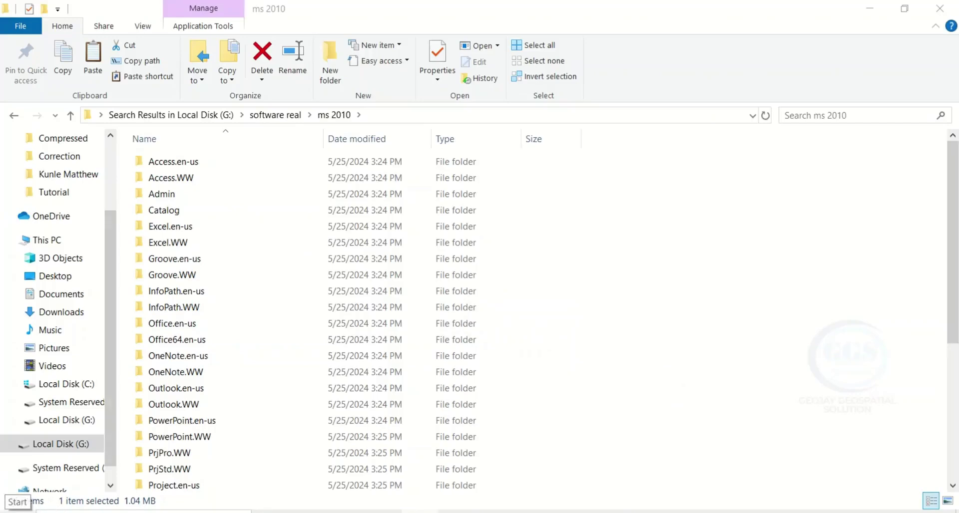
Step: Launch Word 2010 from Start's Recently added list, maximize it and close the navigation pane
left_click(17, 512)
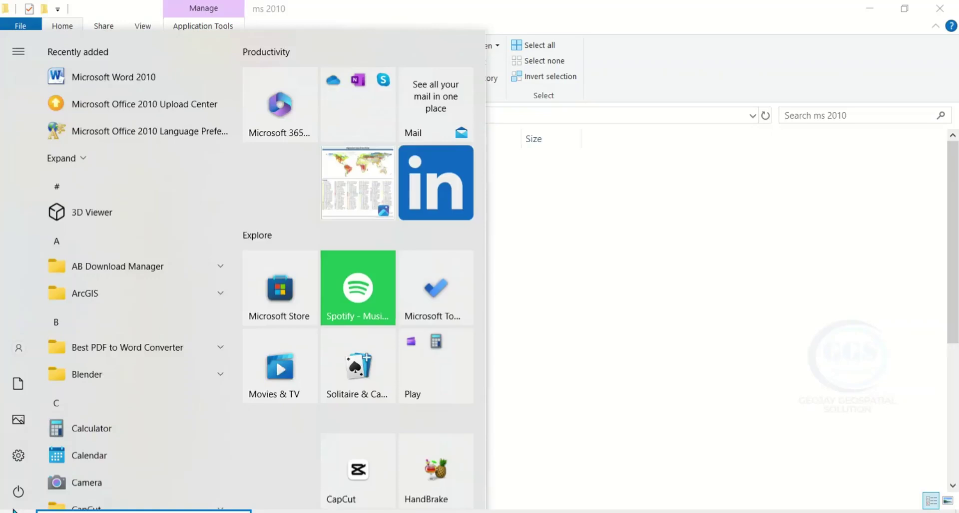
left_click(112, 79)
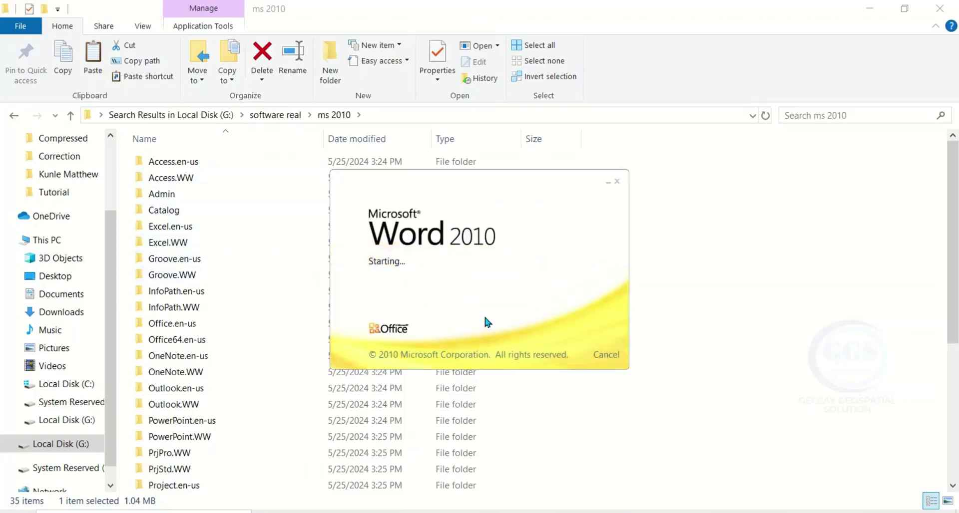
left_click(465, 11)
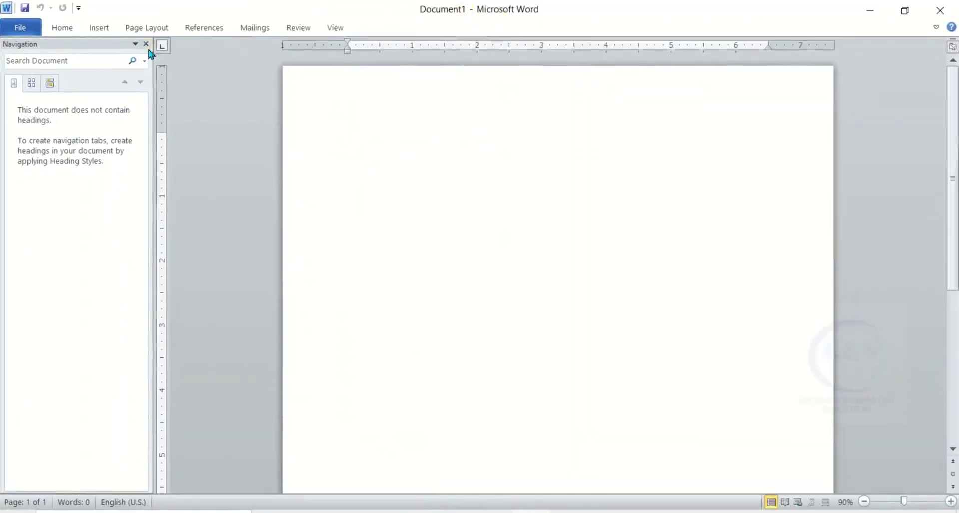
left_click(146, 44)
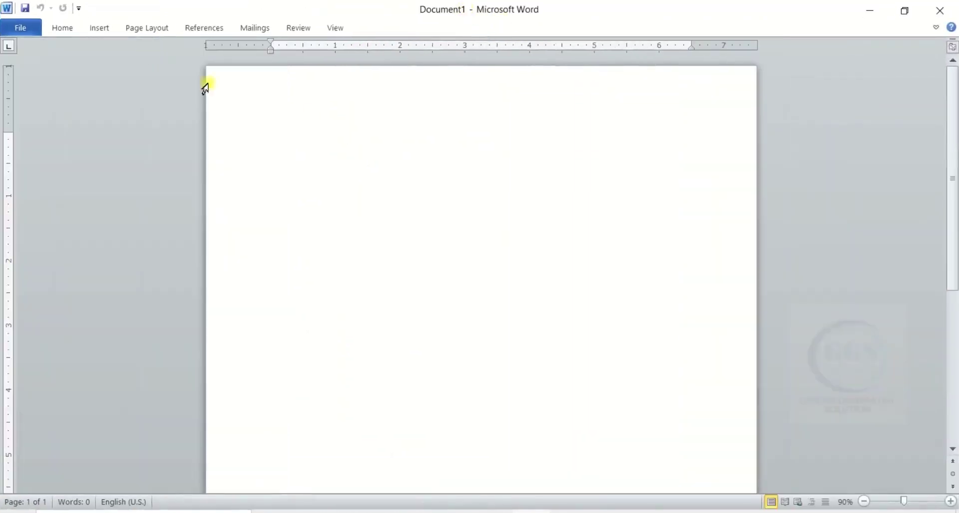
Step: Open 'Video links new' from File > Recent and scroll through its video links
left_click(21, 28)
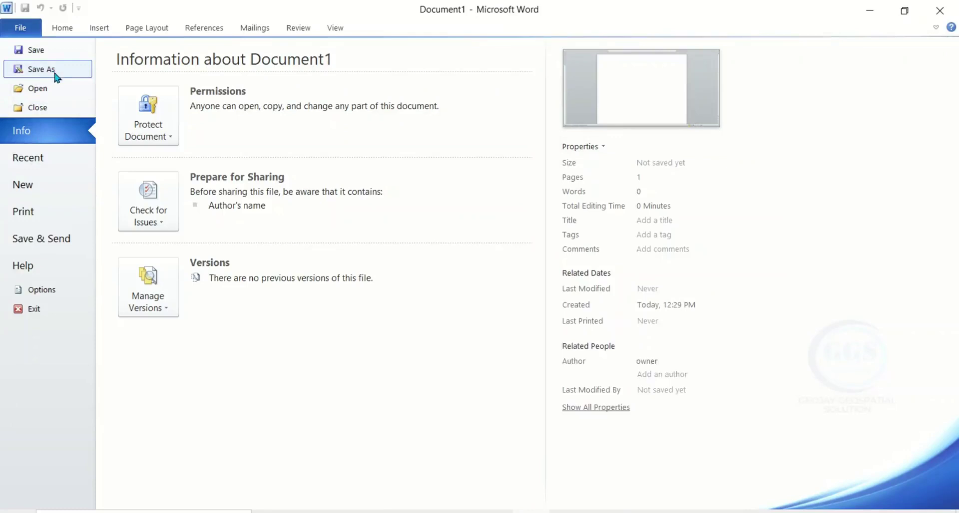
left_click(44, 161)
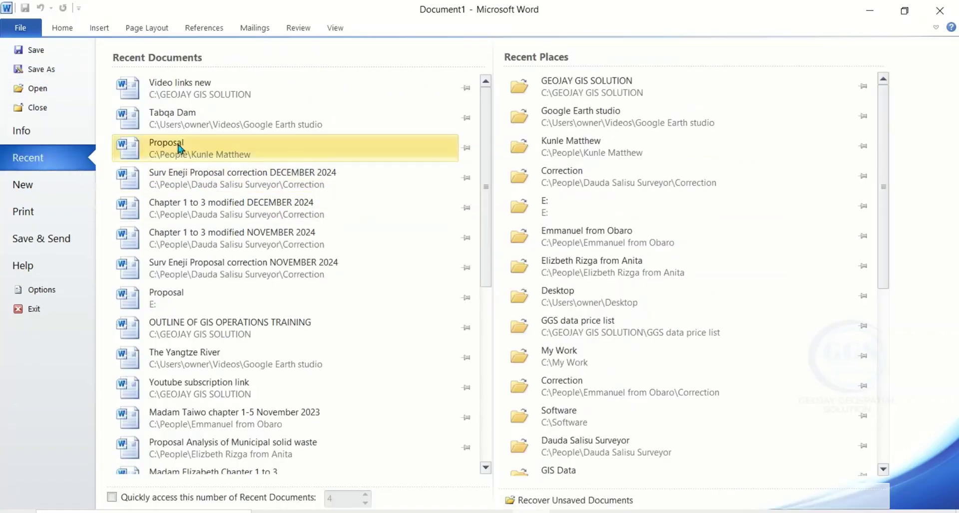
left_click(185, 91)
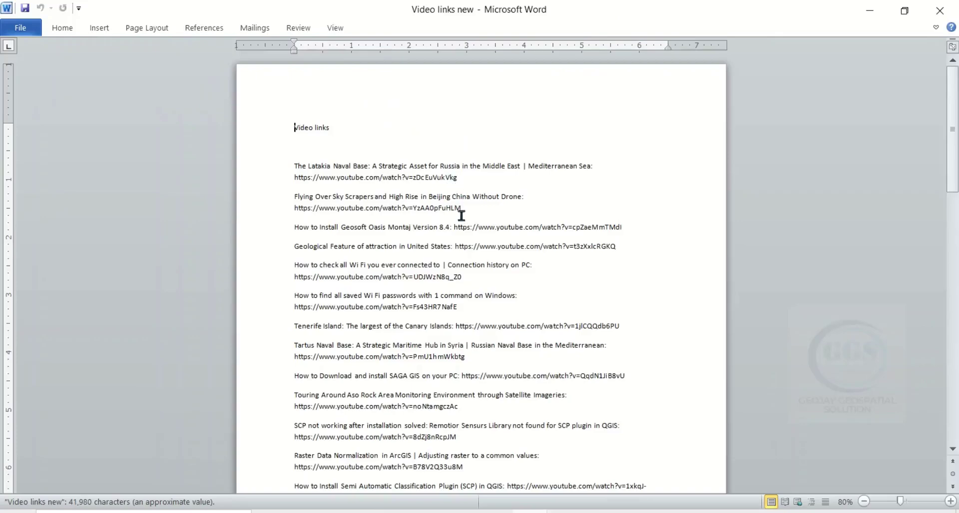
scroll(452, 220, "down", 12)
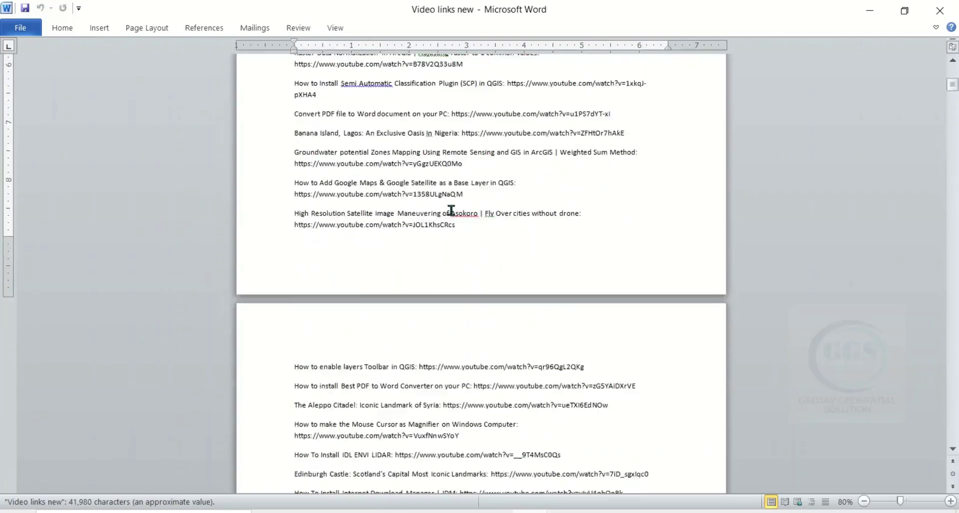
scroll(449, 211, "up", 5)
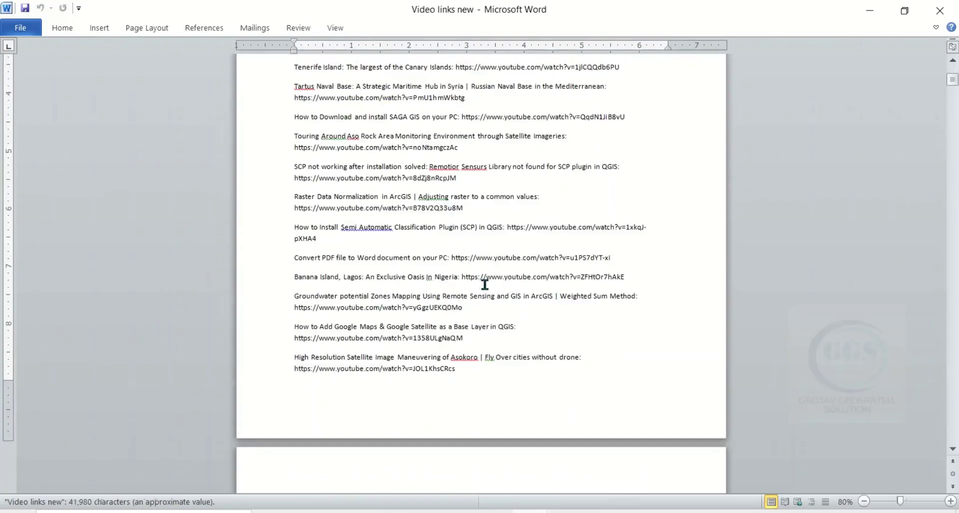